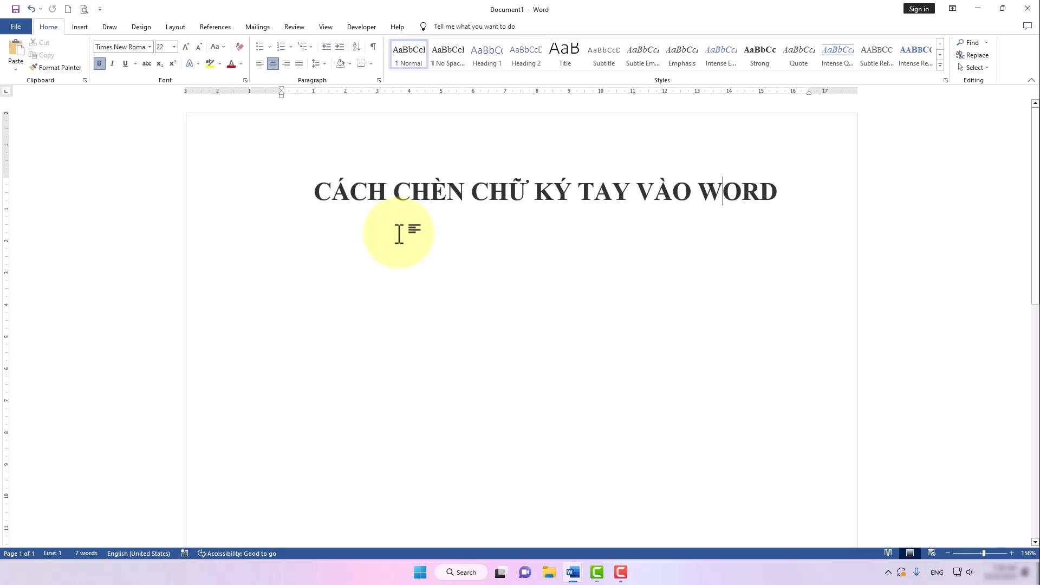
Step: Minimize the Word document 'CÁCH CHÈN CHỮ KÝ TAY VÀO WORD' so the Windows desktop shows
click(977, 8)
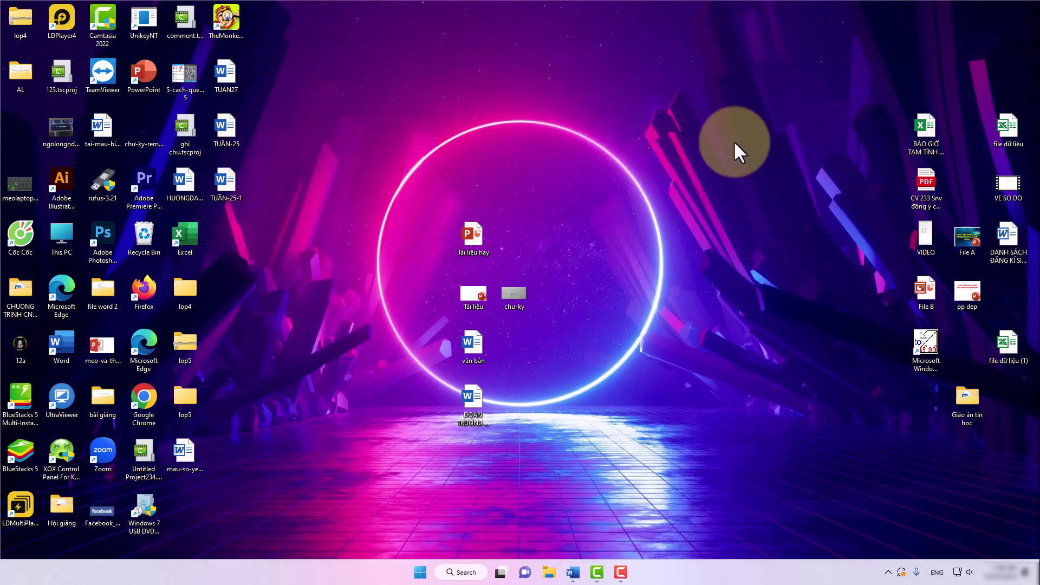
double_click(520, 293)
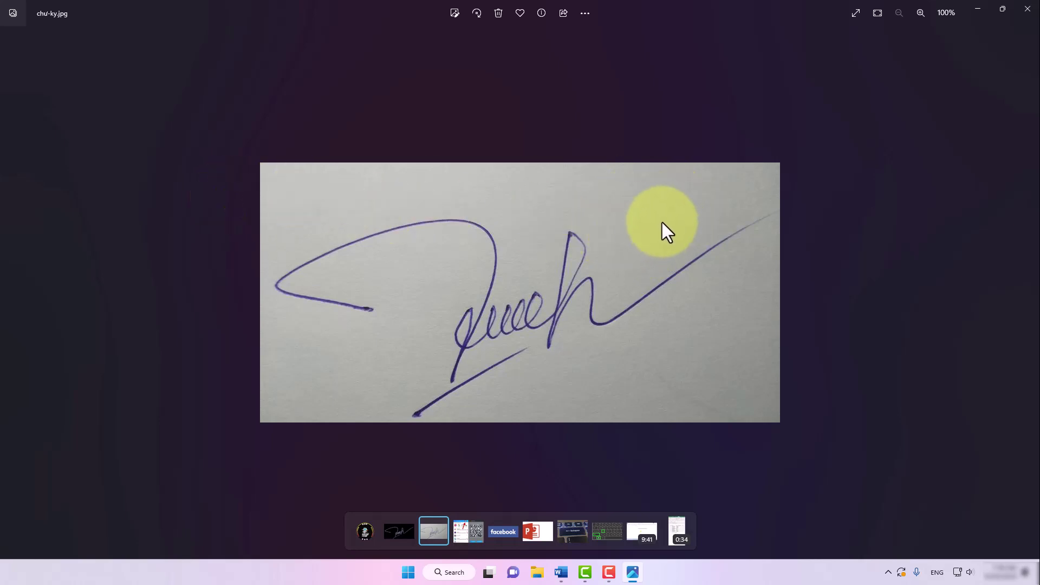
click(1027, 8)
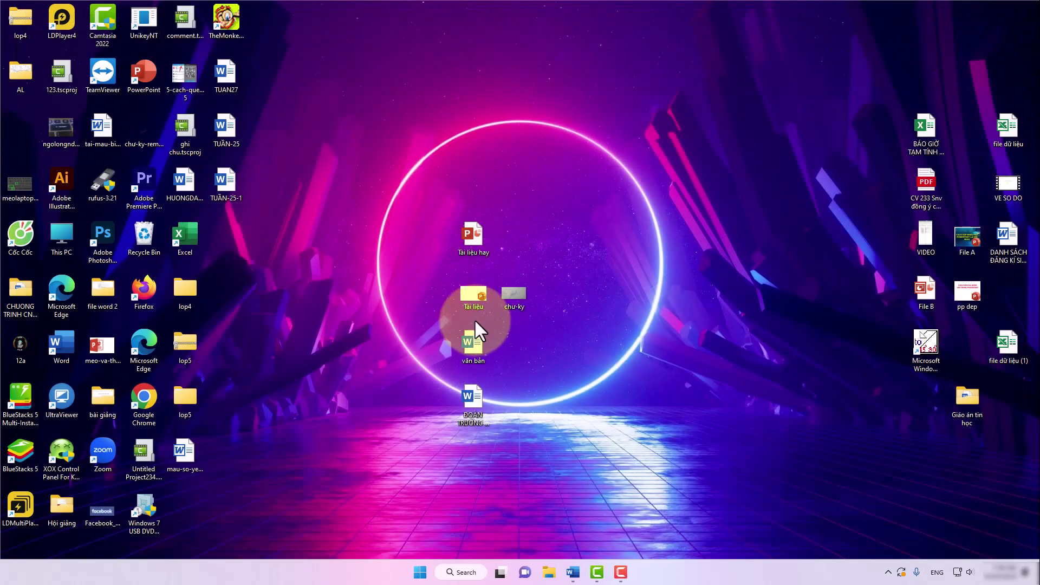
Step: Launch Google Chrome and load remove.bg from the address bar
double_click(145, 390)
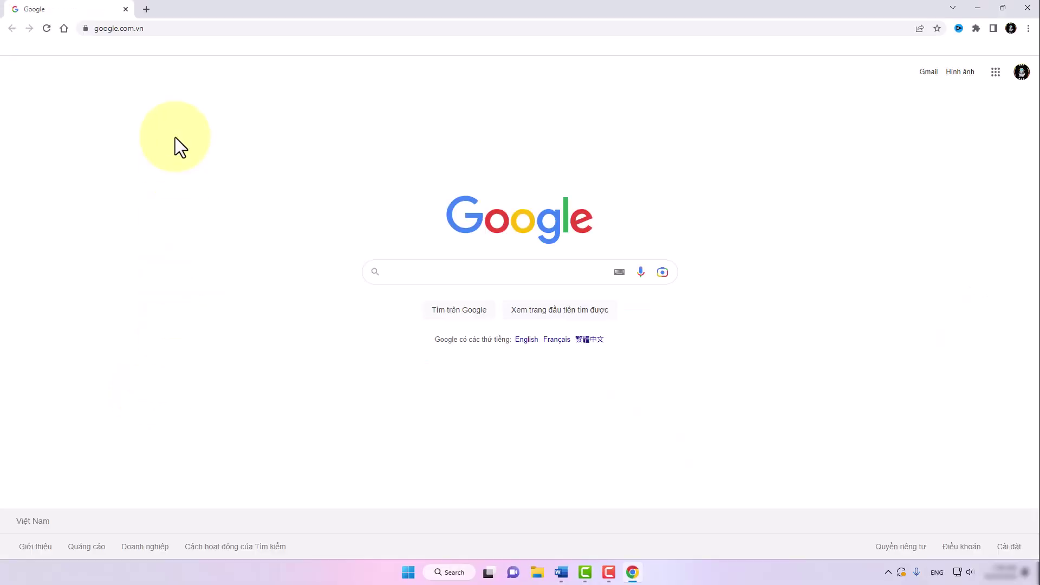
click(175, 29)
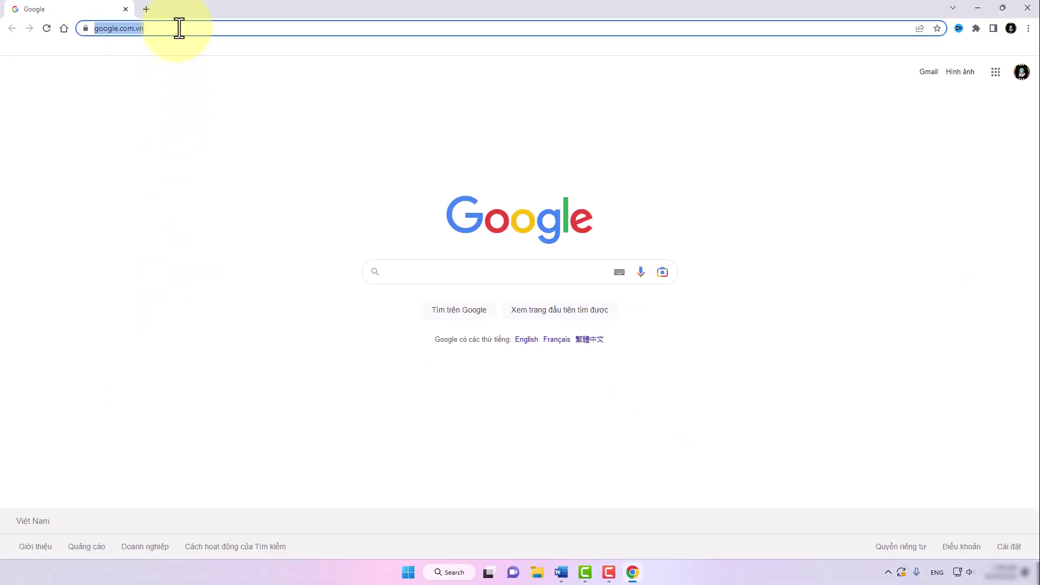
text(re)
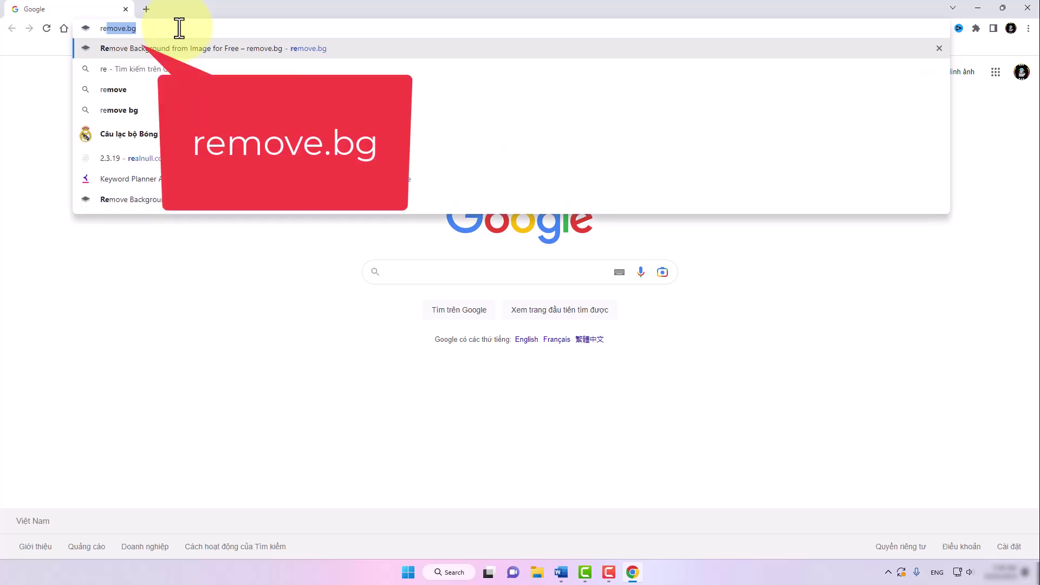
text(move.bg)
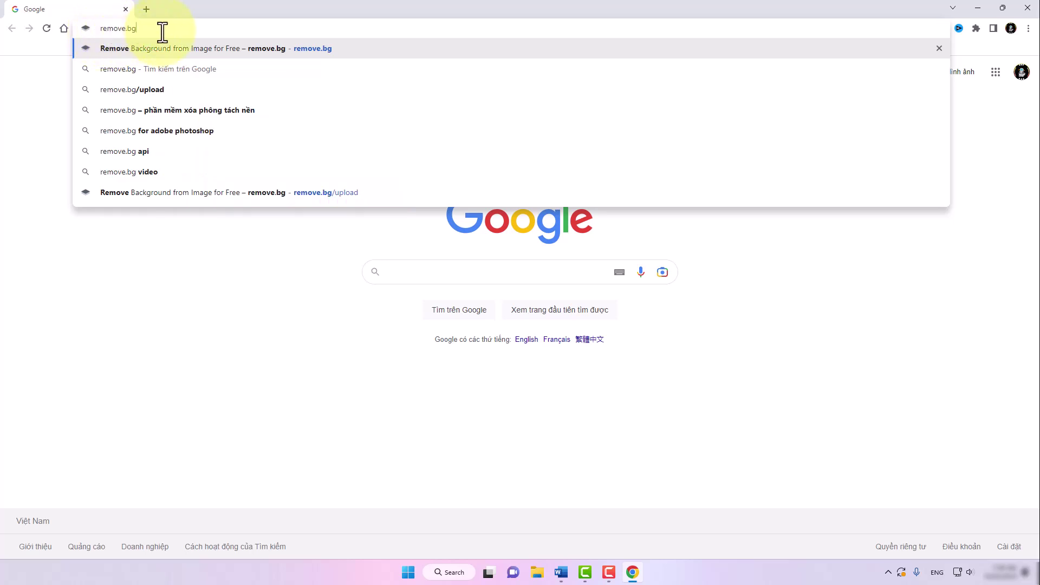
key(Return)
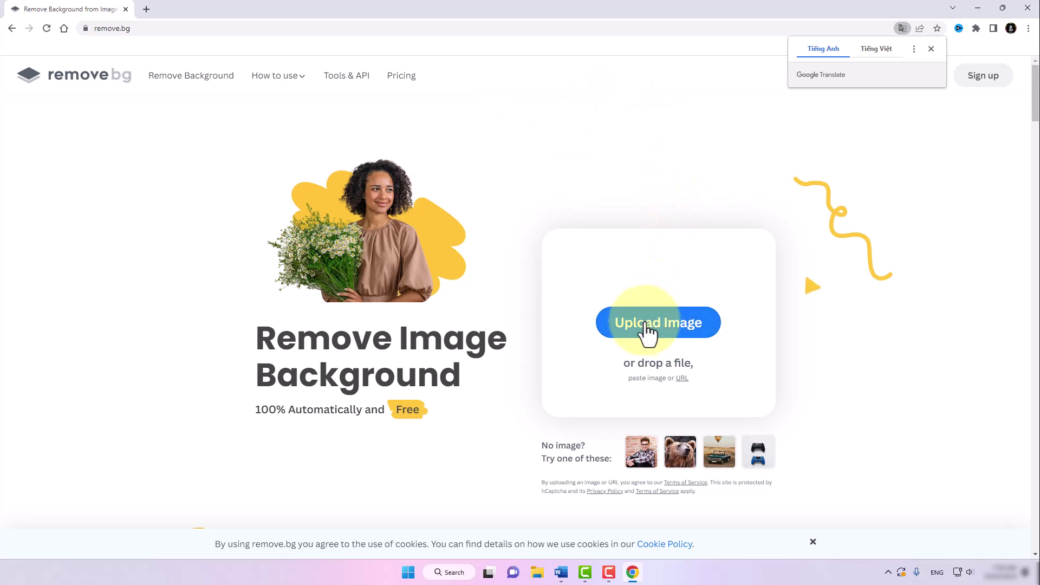
Step: Upload the chu-ky signature photo from the Desktop to have its background removed
click(678, 323)
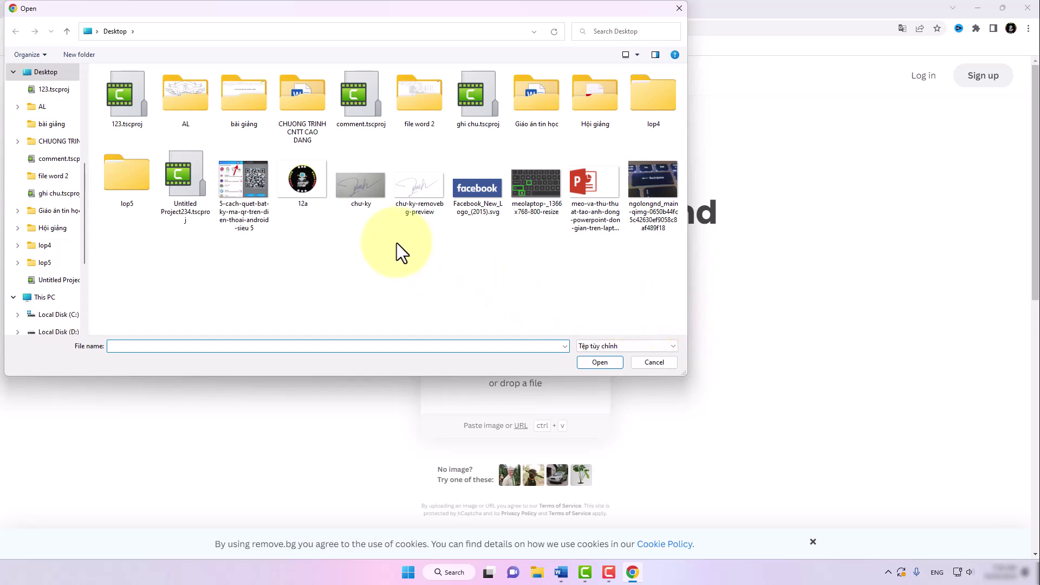
click(365, 184)
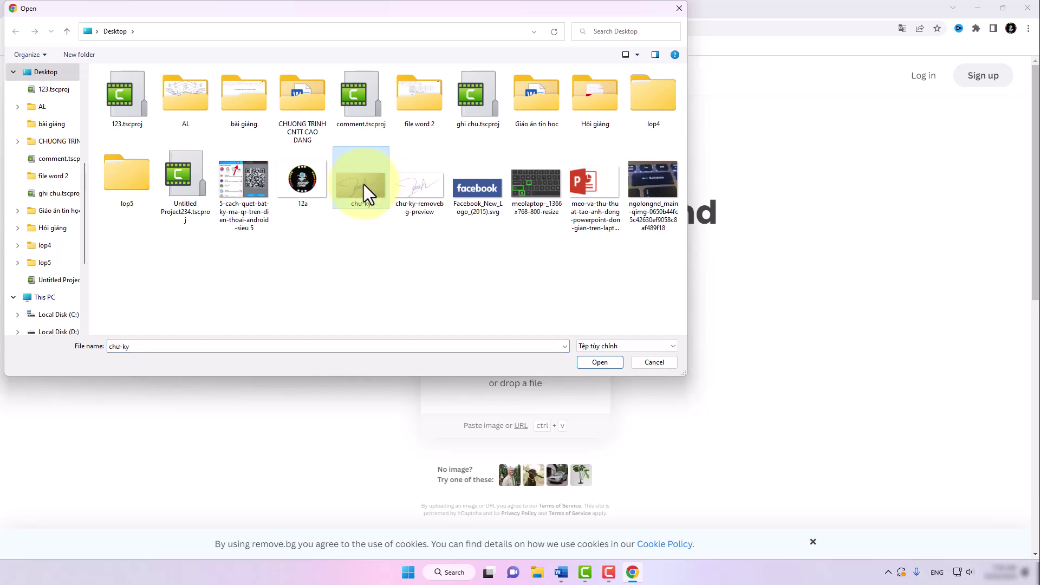
click(601, 362)
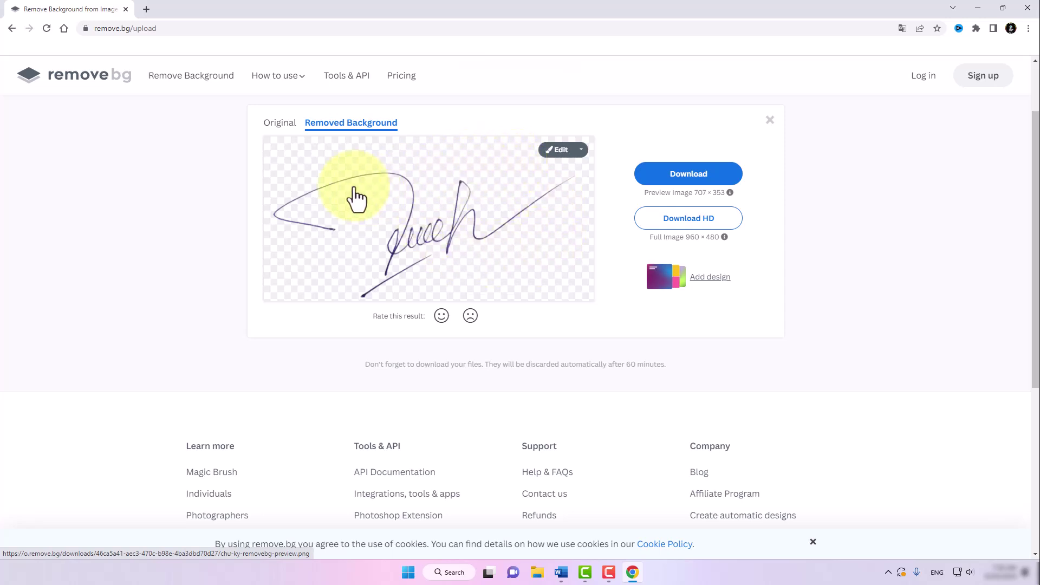
scroll(355, 198, down, 2)
scroll(371, 197, up, 2)
Step: Download chu-ky-removebg-preview (1).png and bring up its menu in Chrome's download bar
click(693, 179)
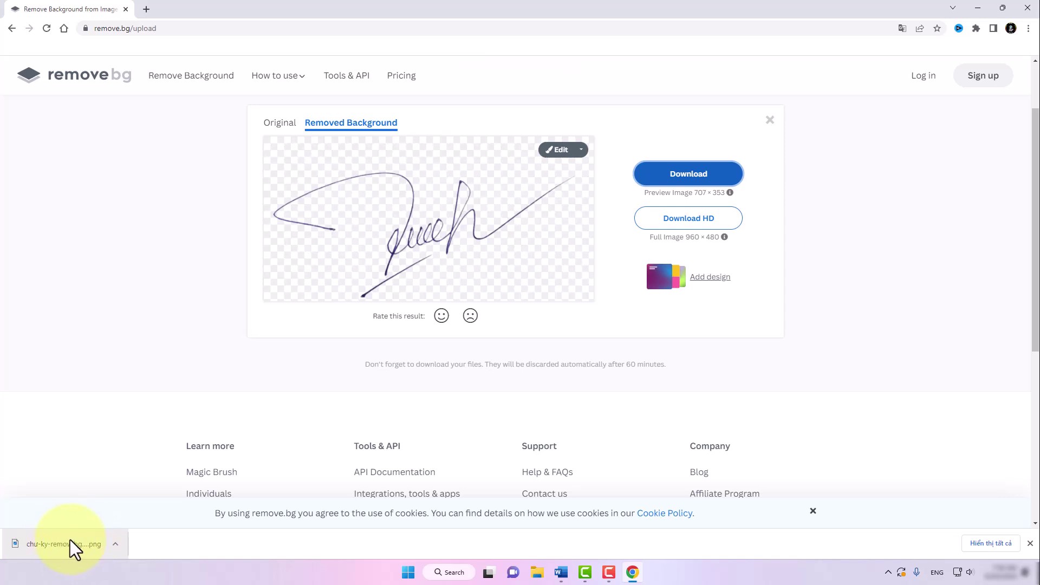
right_click(53, 544)
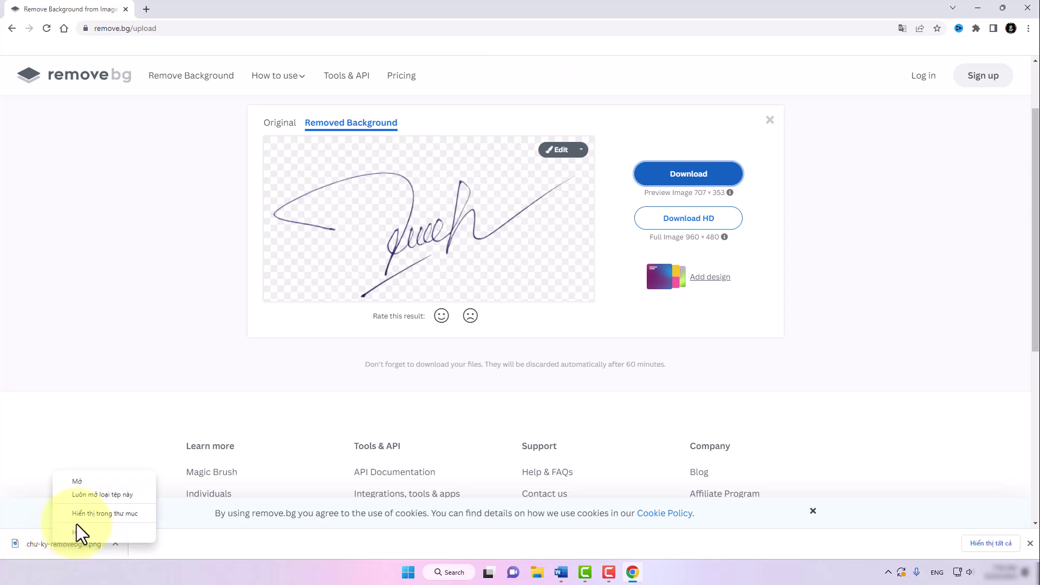
Step: Reveal chu-ky-removebg-preview (1) in the Desktop folder, then close Explorer and minimize Chrome
click(106, 518)
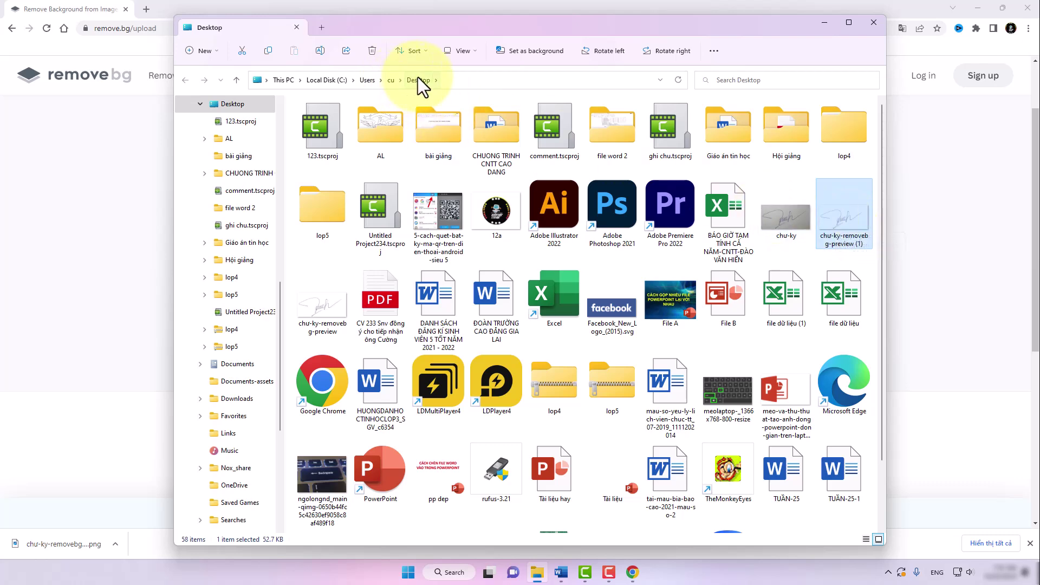
click(873, 23)
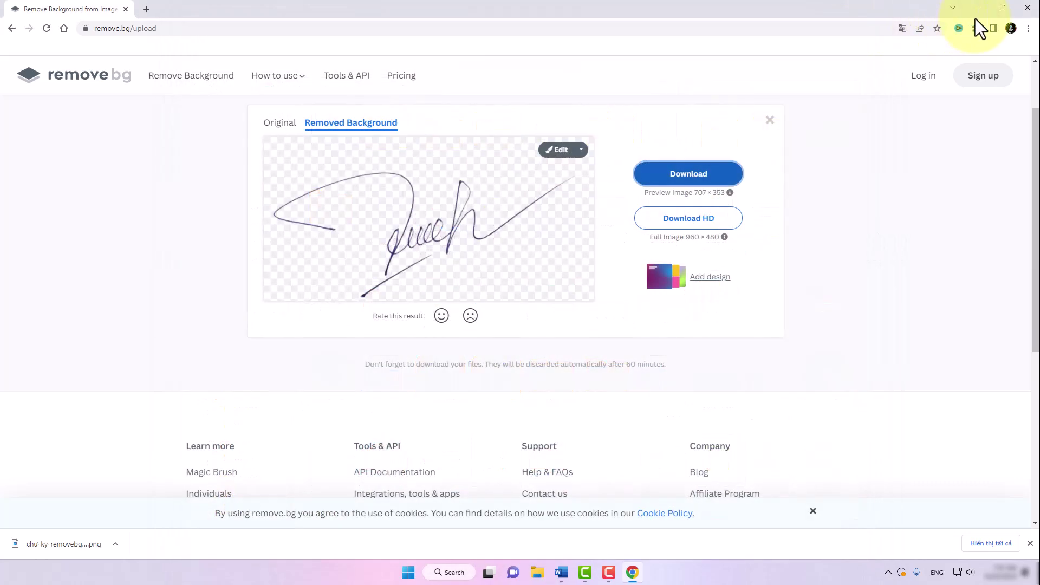
click(977, 8)
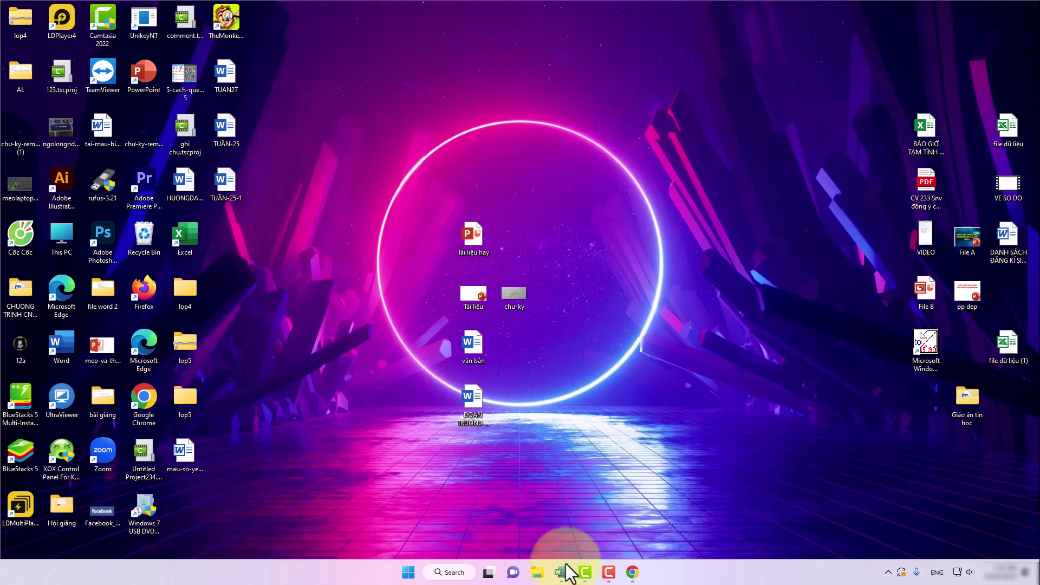
Step: Restore the student list document and insert chu-ky-removebg-preview (1) from the Desktop as a picture
mouse_move(560, 572)
click(515, 516)
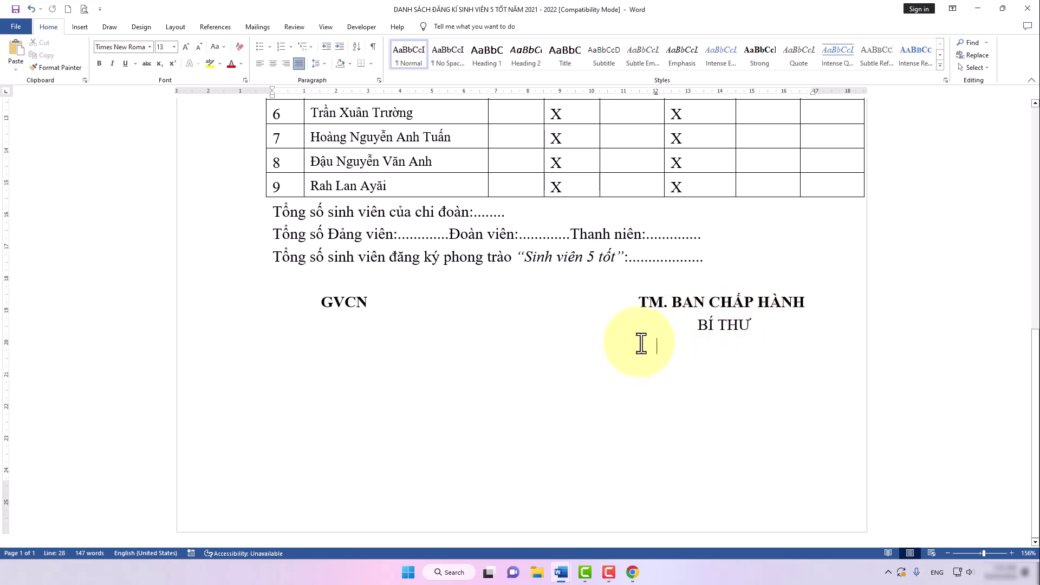
click(80, 27)
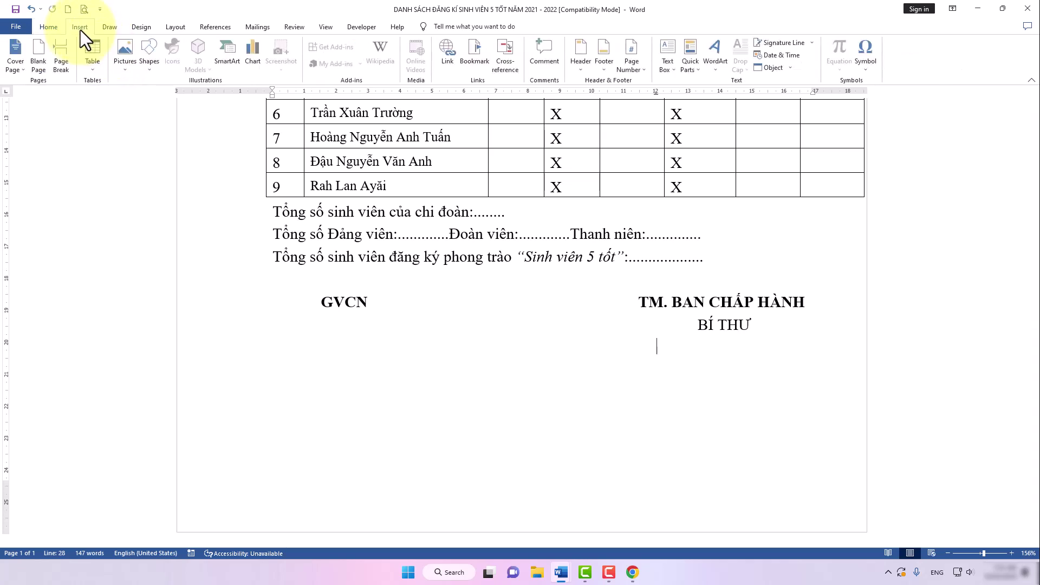
click(124, 70)
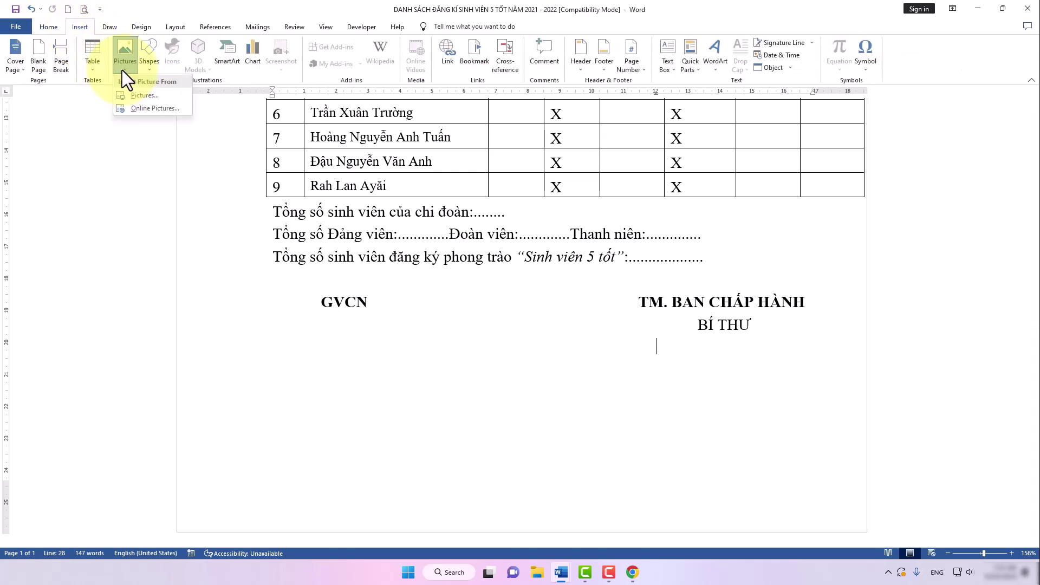
click(152, 95)
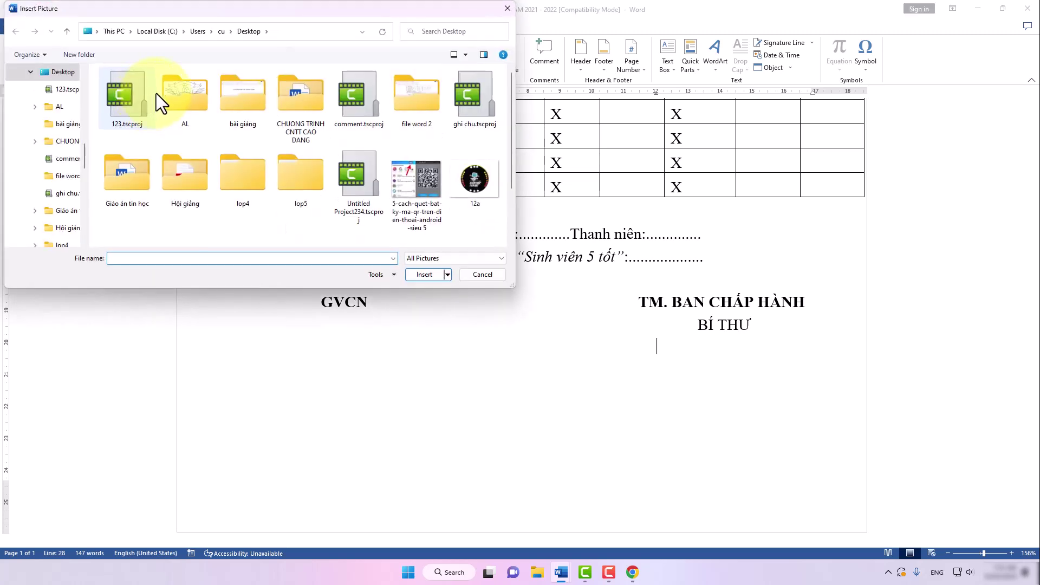
scroll(285, 139, down, 2)
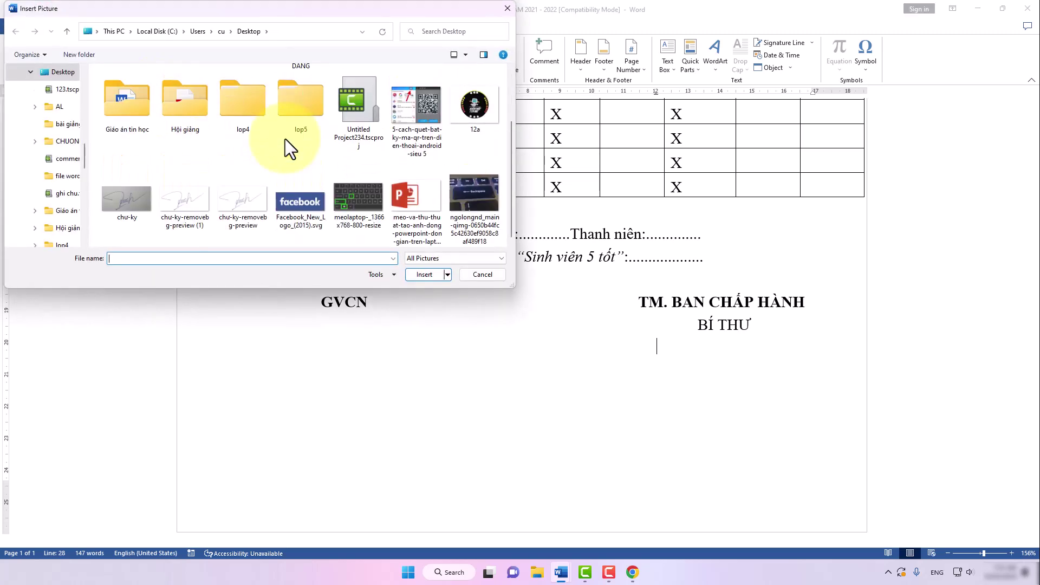
click(188, 199)
click(424, 273)
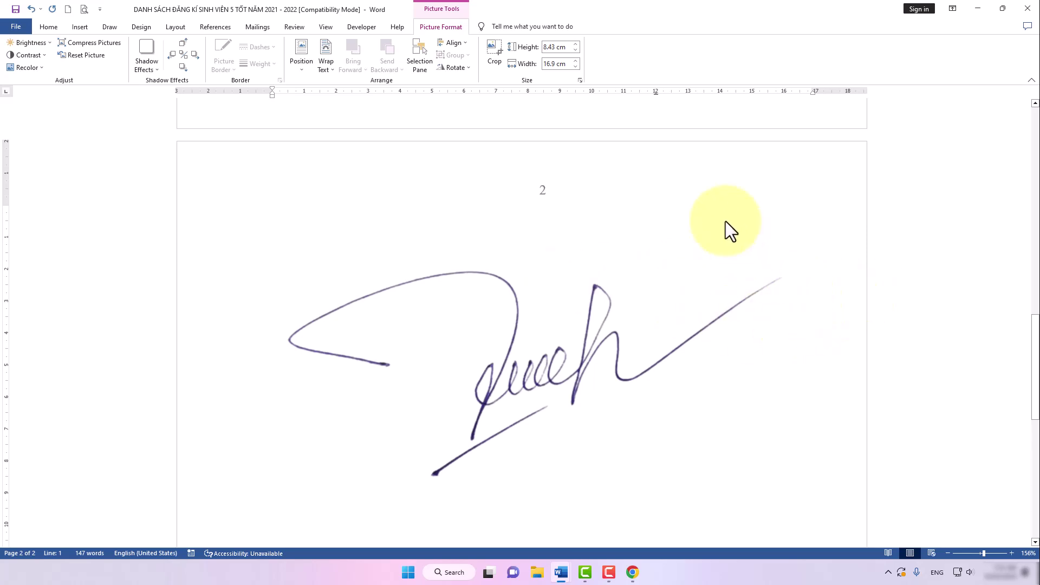
Step: Resize the signature picture down to about 3.83 × 7.69 cm so it fits on page 1
scroll(704, 282, down, 5)
click(685, 352)
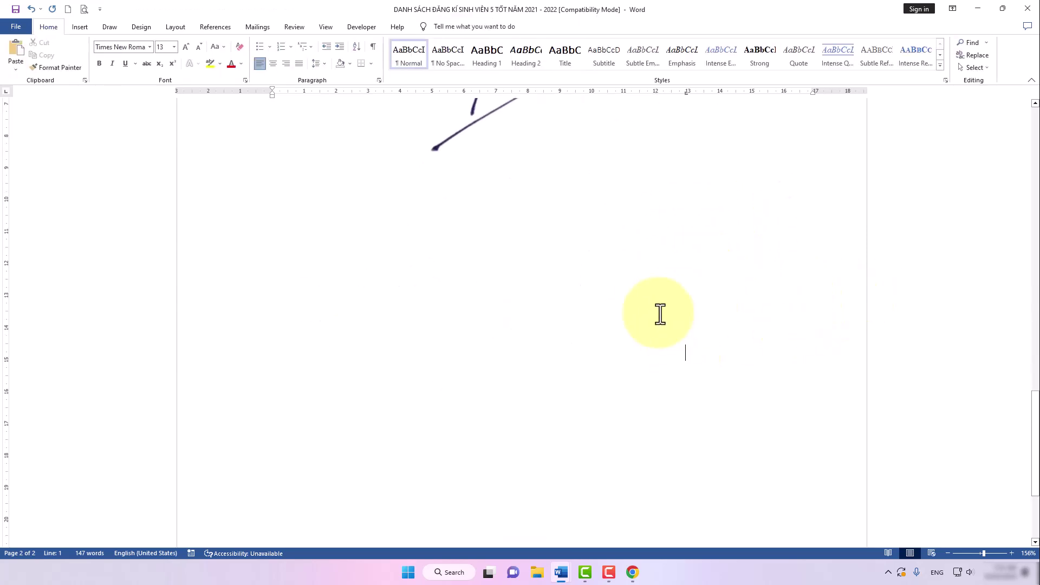
scroll(551, 245, up, 4)
click(538, 223)
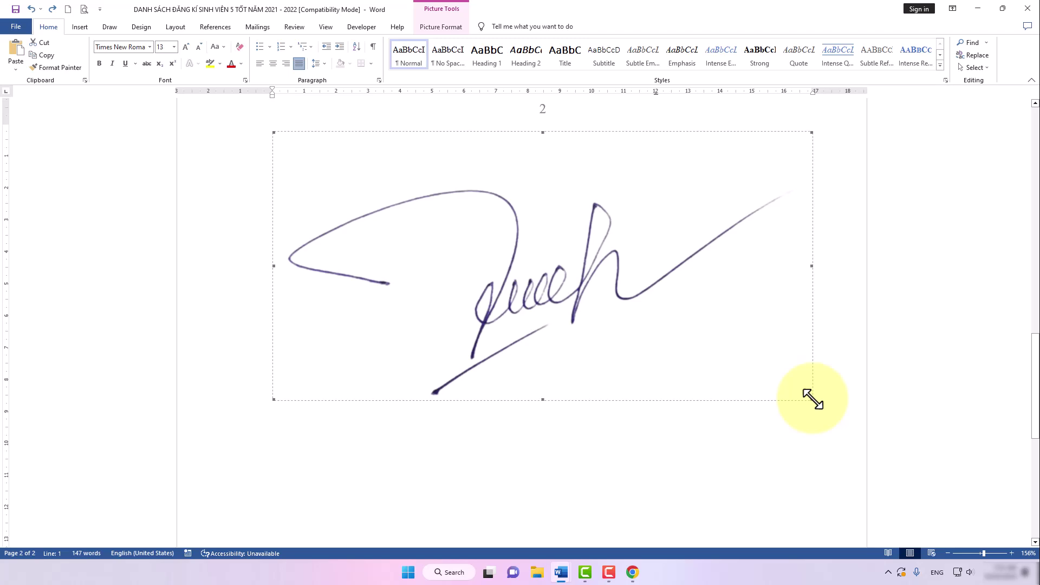
drag(812, 399, 623, 273)
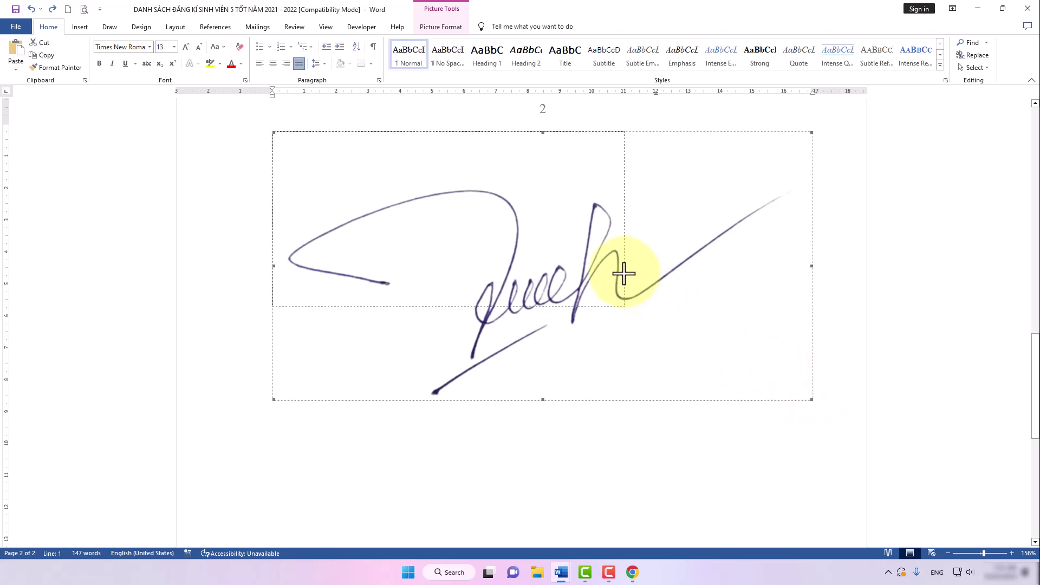
scroll(677, 303, up, 5)
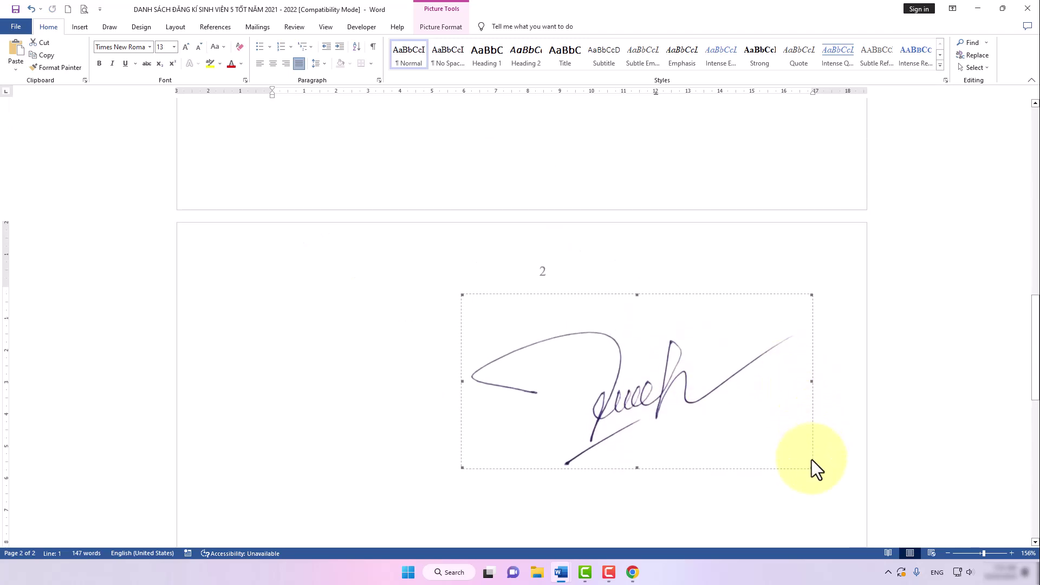
drag(812, 466, 739, 402)
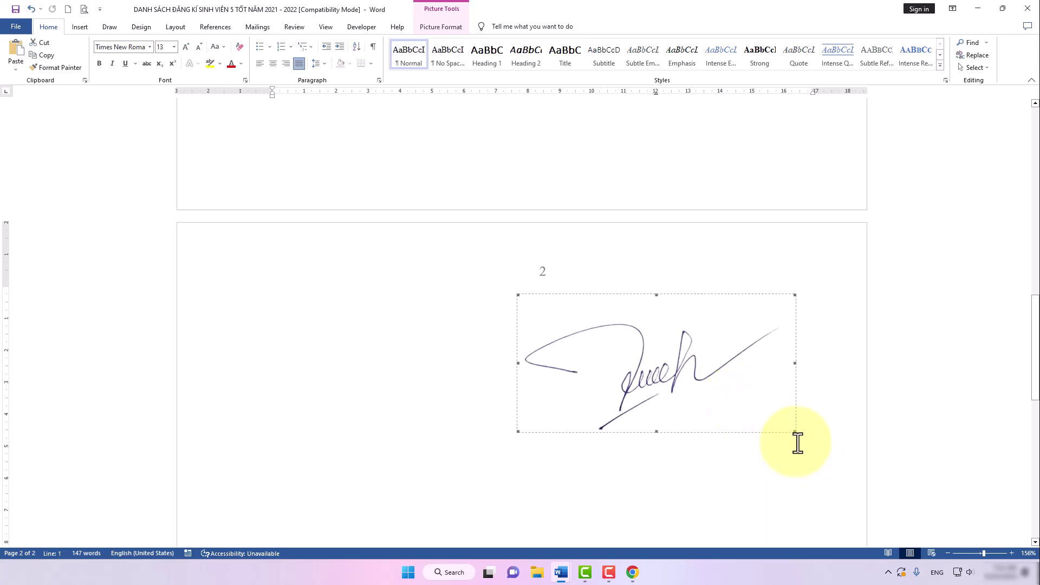
drag(794, 432, 759, 398)
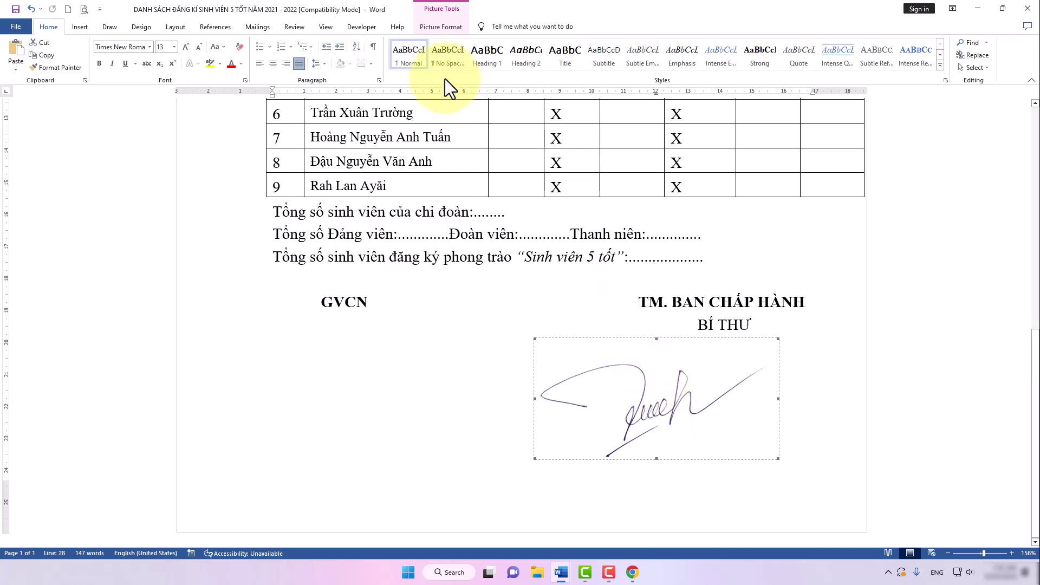
click(450, 30)
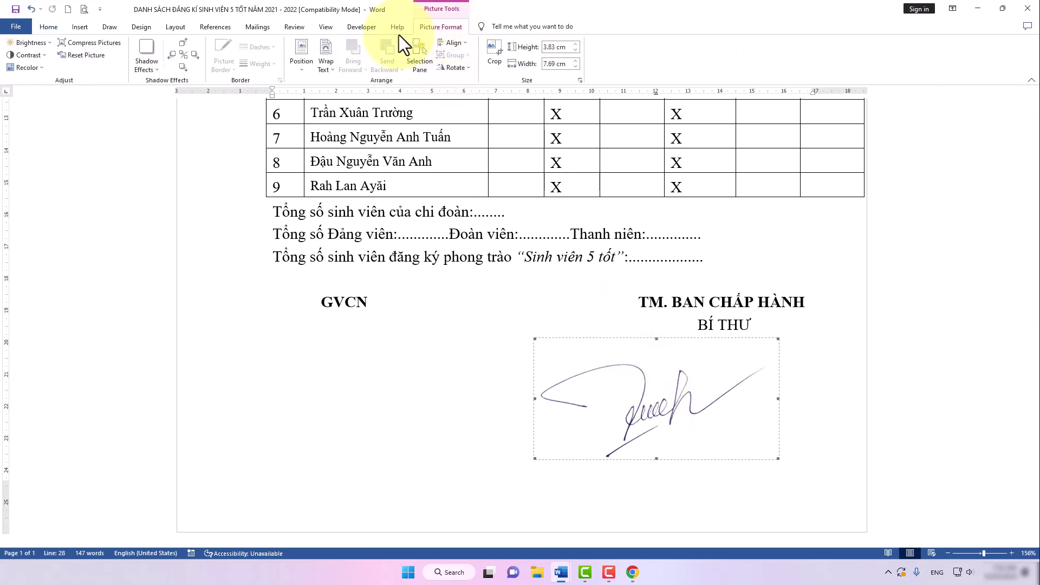
Step: Set the signature to In Front of Text and drag it right beneath 'BÍ THƯ'
click(332, 66)
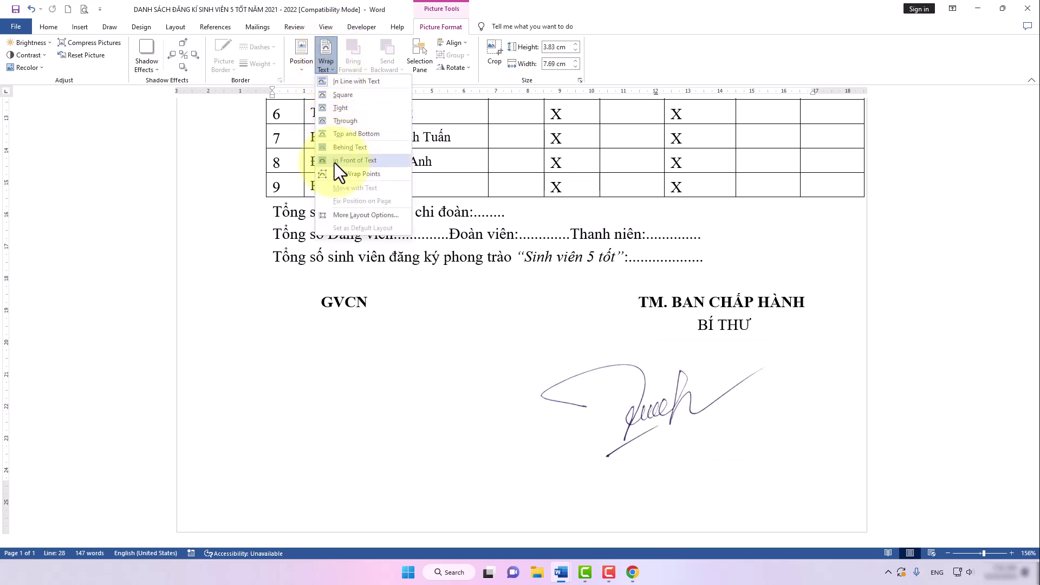
click(372, 162)
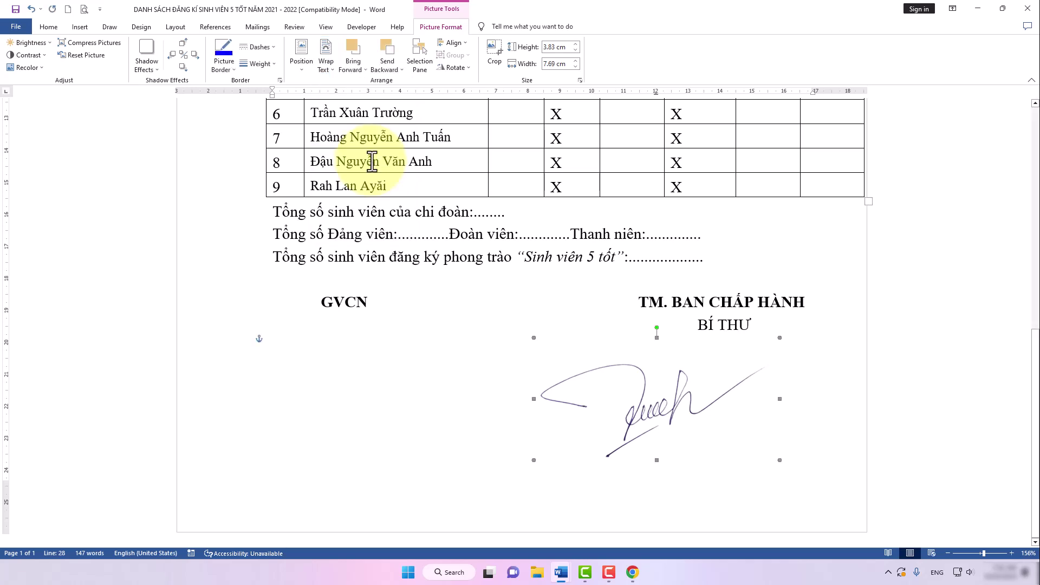
mouse_move(647, 379)
mouse_down()
mouse_move(721, 367)
mouse_move(710, 373)
mouse_move(719, 377)
mouse_up()
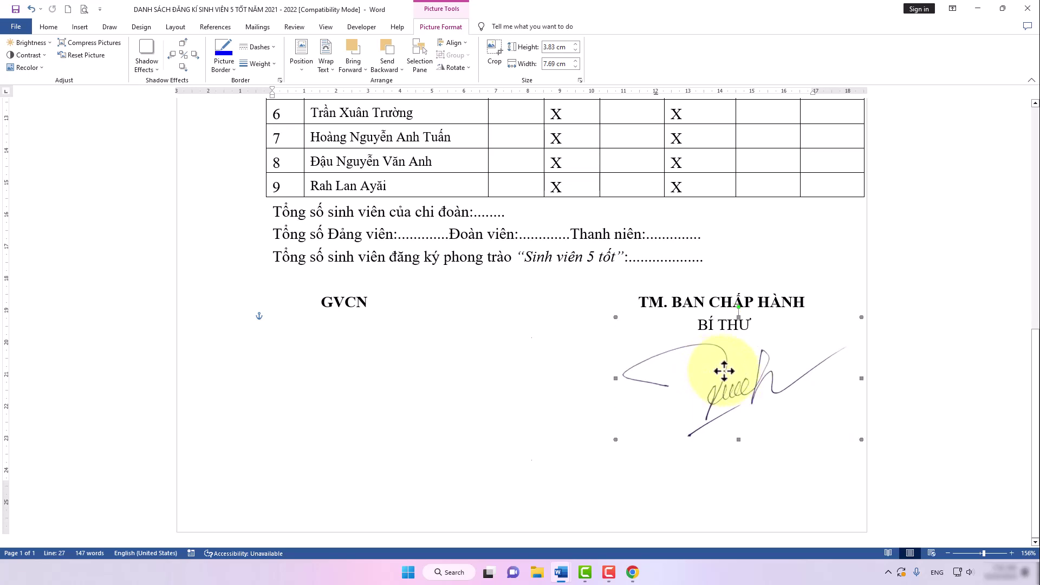
click(616, 379)
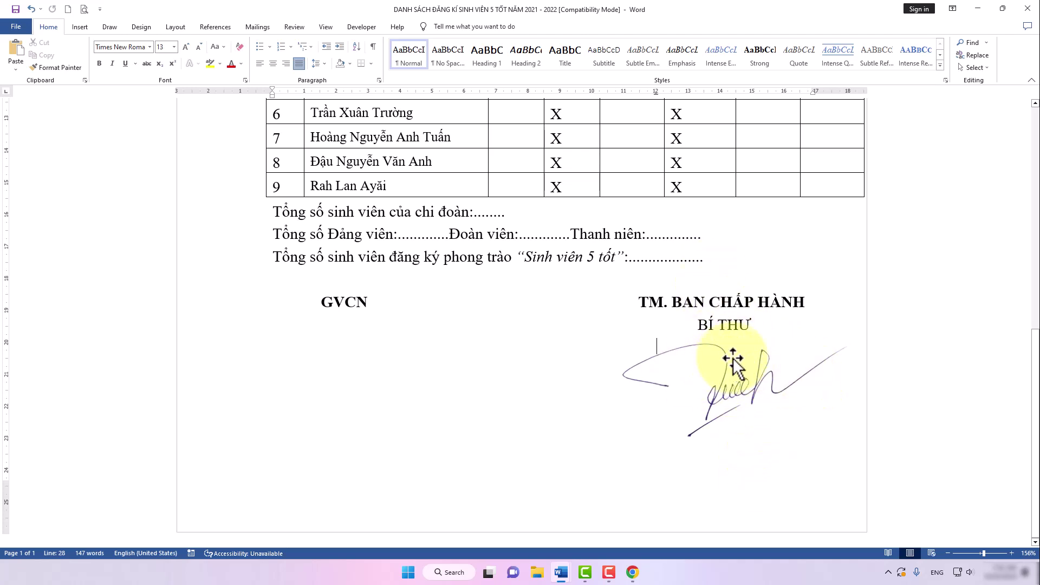
scroll(670, 399, up, 3)
scroll(669, 399, down, 3)
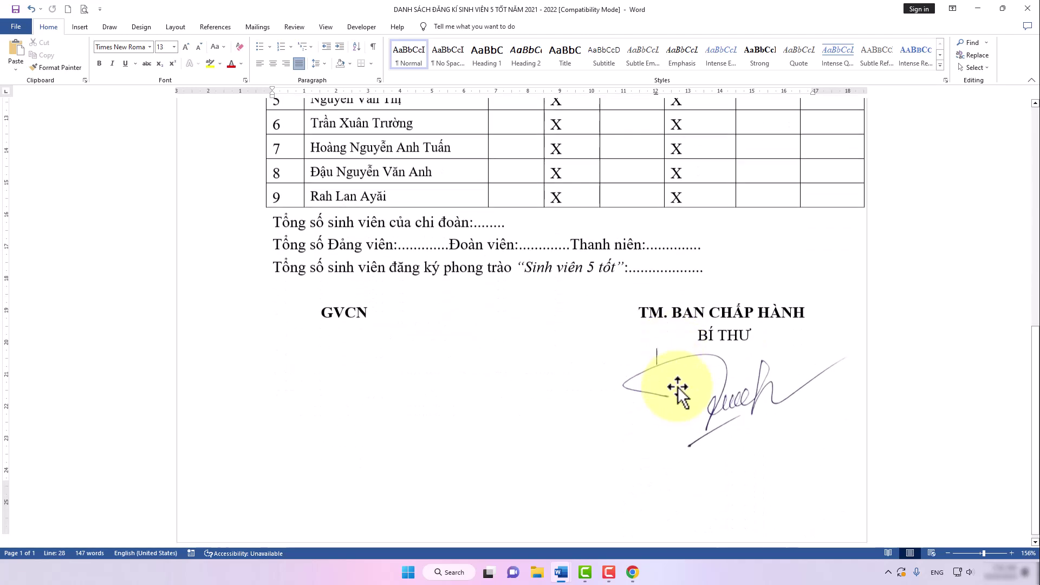
Step: Check the signed page in Print Preview, then switch back to Document1
click(84, 10)
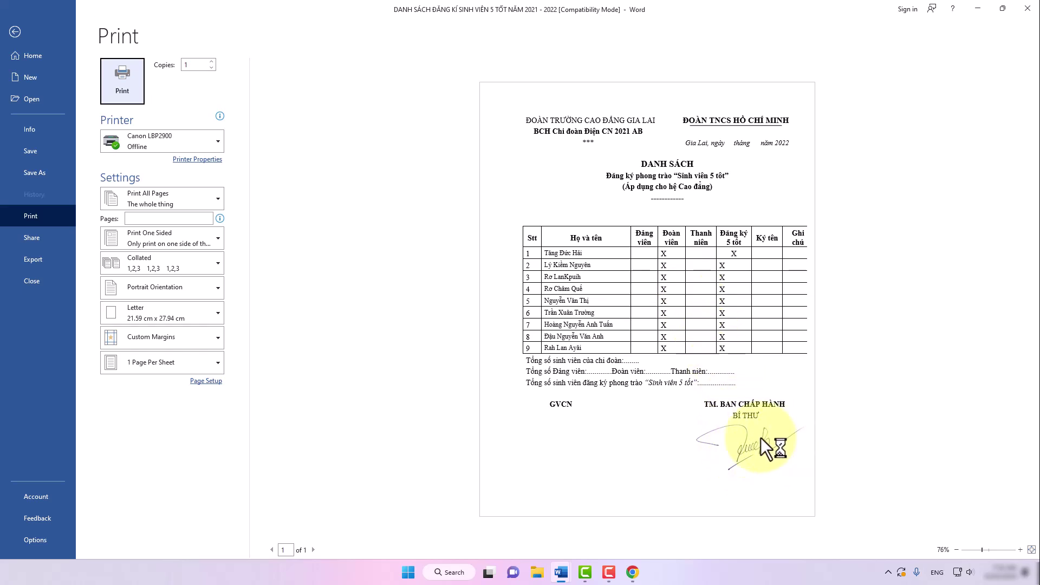
click(15, 31)
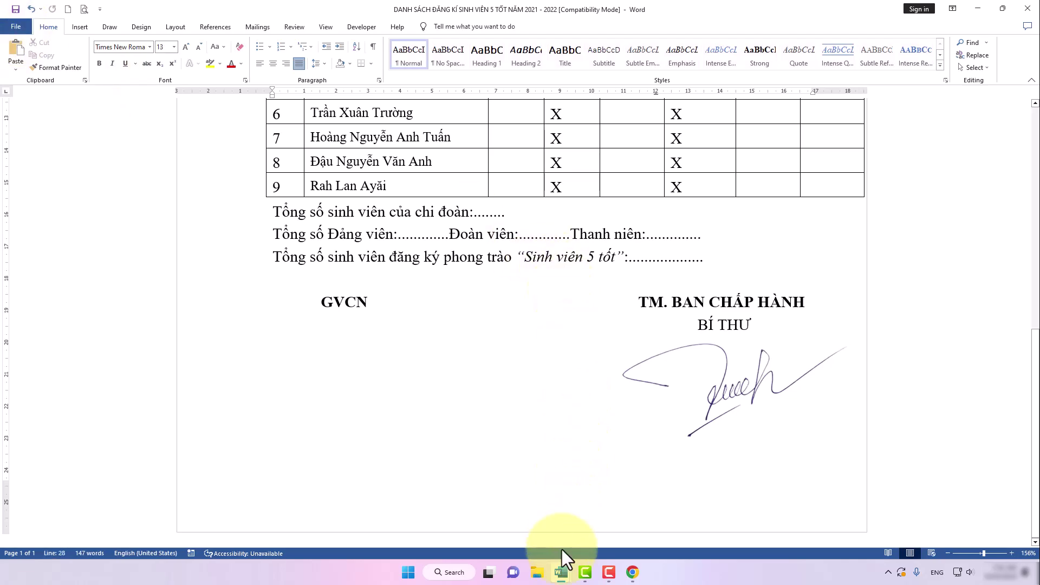
mouse_move(560, 572)
click(600, 514)
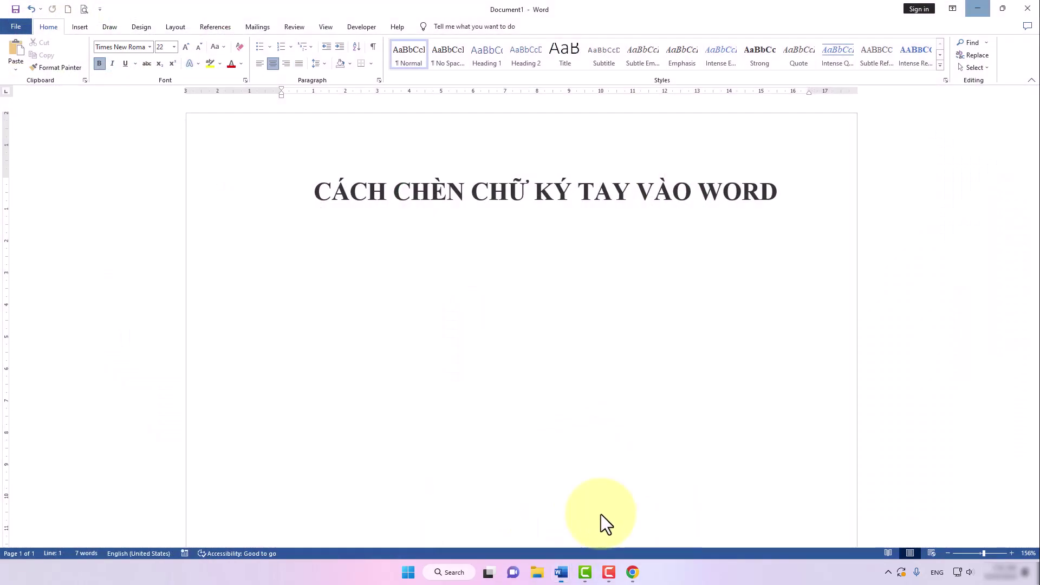